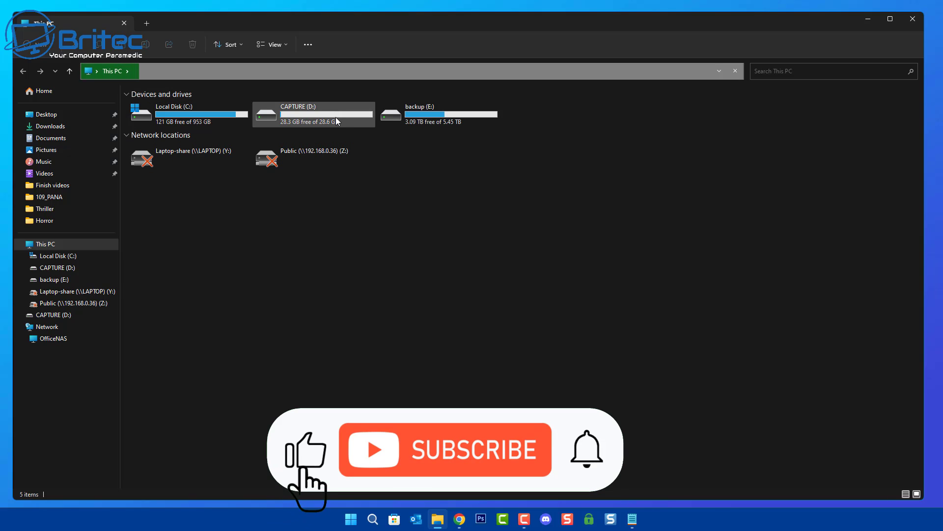
Open the CAPTURE (D:) drive from This PC to list its 14 Encode_1080P videos
{"action": "double_click", "coordinate": [304, 122]}
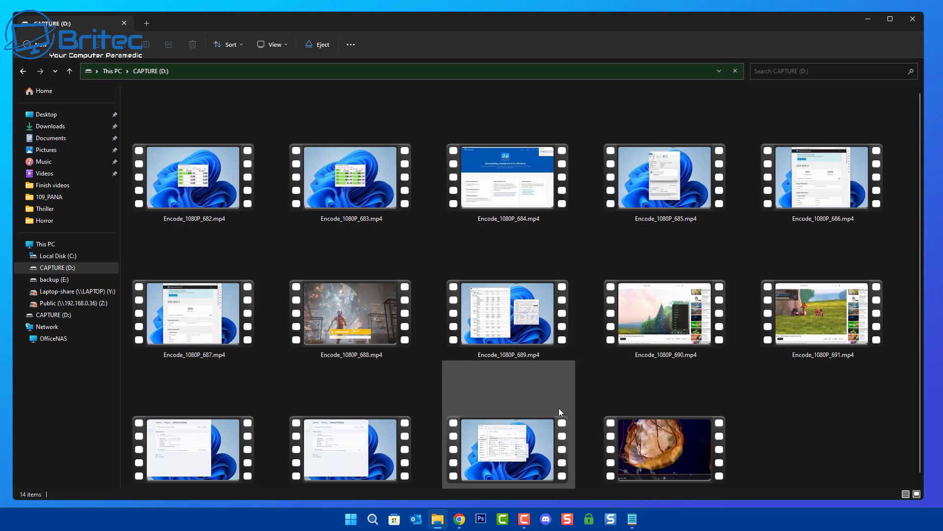
Permanently delete the jellyfish video Encode_1080P_695.mp4, leaving Encode_1080P_682 through 694
{"action": "right_click", "coordinate": [667, 443]}
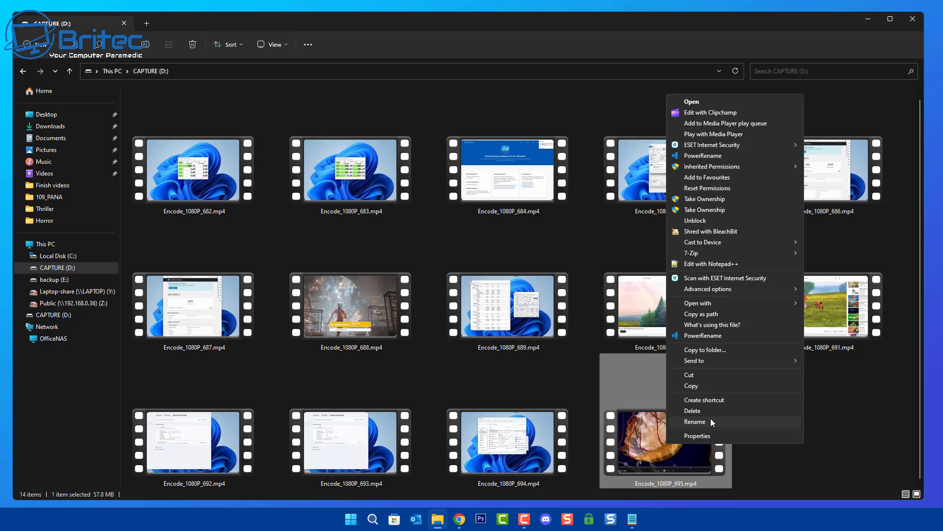
{"action": "left_click", "coordinate": [710, 410]}
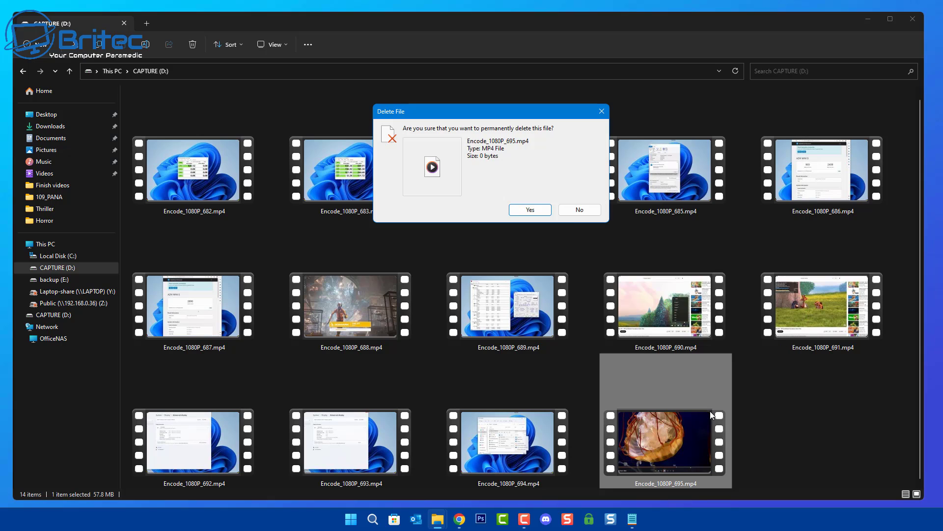
{"action": "left_click", "coordinate": [531, 210]}
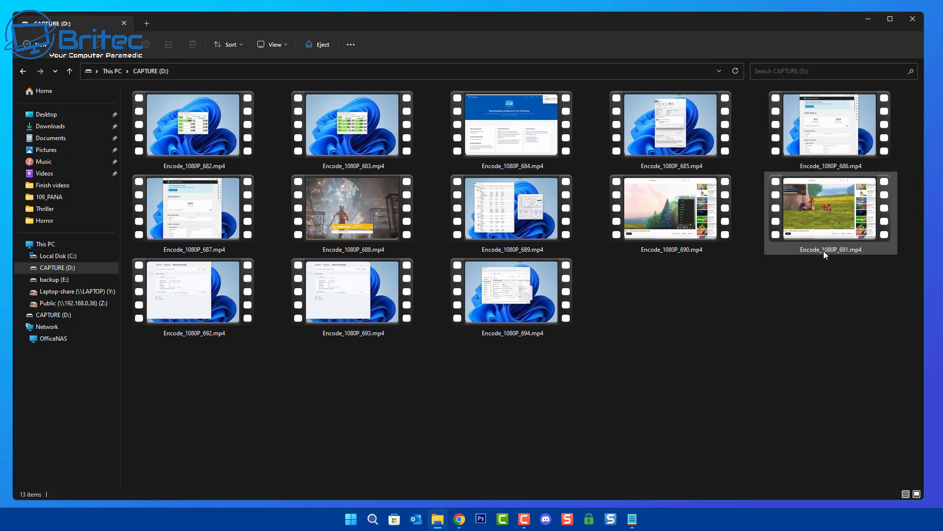
Close the CAPTURE drive window and bring up Chrome showing the diskwipe.org homepage
{"action": "left_click", "coordinate": [913, 20]}
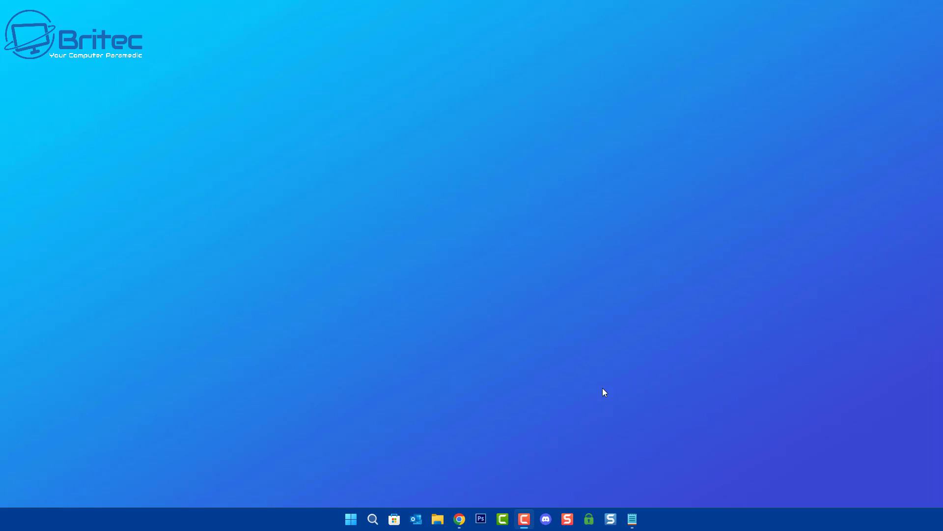
{"action": "left_click", "coordinate": [464, 524]}
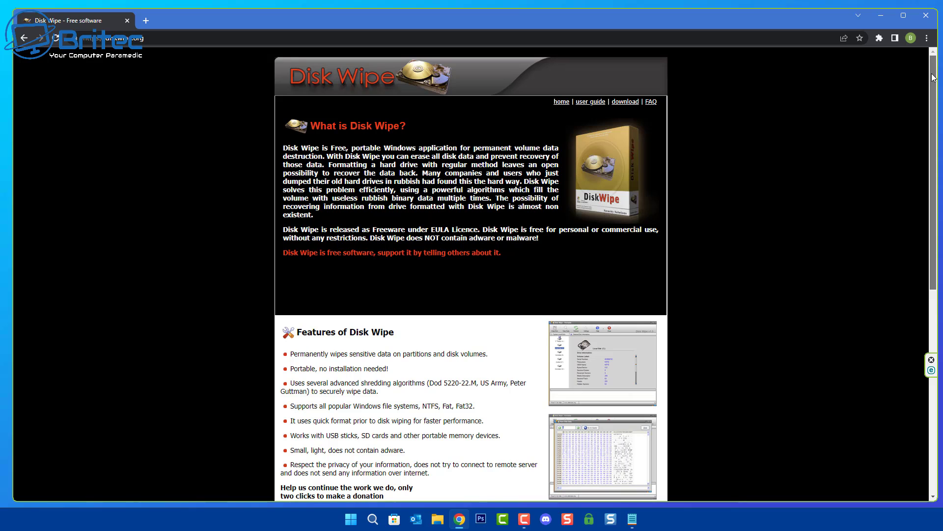
{"action": "left_click_drag", "start_coordinate": [933, 77], "coordinate": [932, 213]}
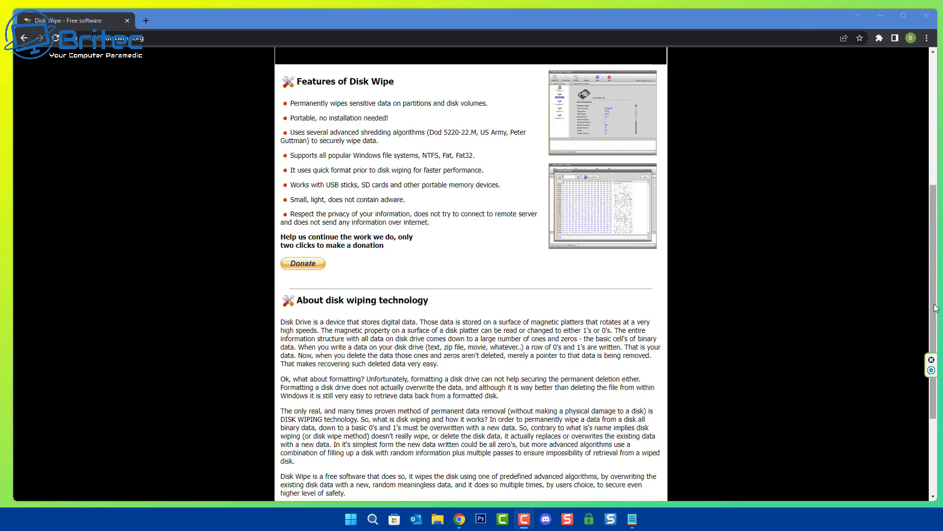
{"action": "left_click_drag", "start_coordinate": [937, 283], "coordinate": [937, 155]}
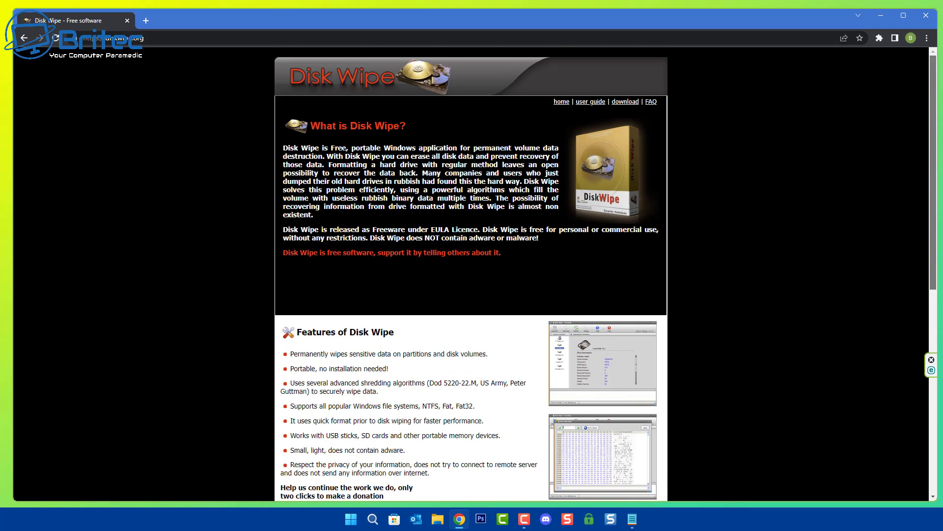
Go to the Disk Wipe download page and download DiskWipe.exe
{"action": "left_click", "coordinate": [626, 104]}
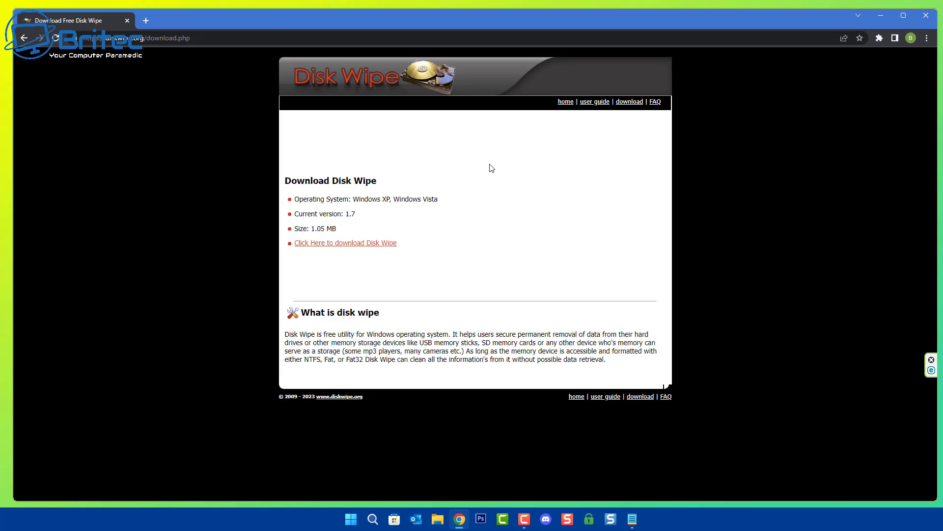
{"action": "left_click", "coordinate": [362, 249]}
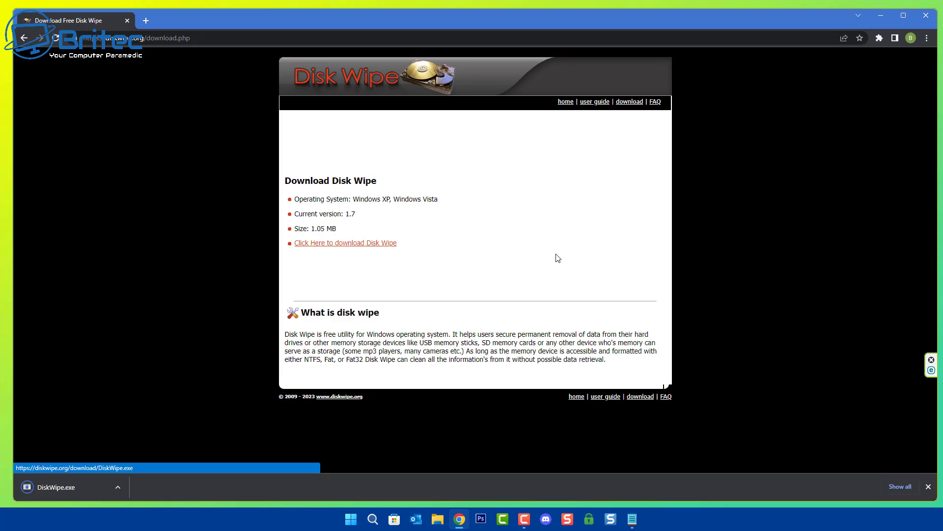
Run DiskWipe.exe and scroll the Drive Information list for CAPTURE (D:)
{"action": "left_click", "coordinate": [44, 491]}
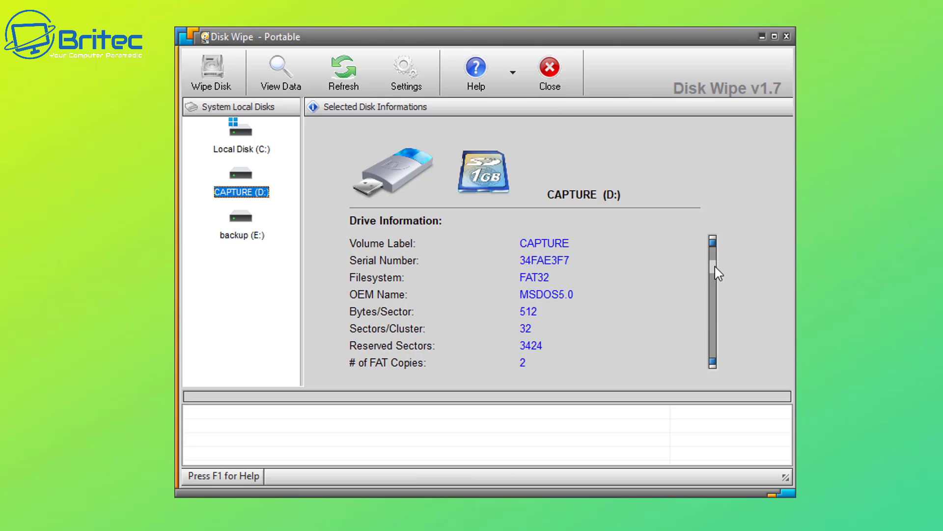
{"action": "left_click_drag", "start_coordinate": [715, 266], "coordinate": [715, 226]}
{"action": "left_click", "coordinate": [281, 84]}
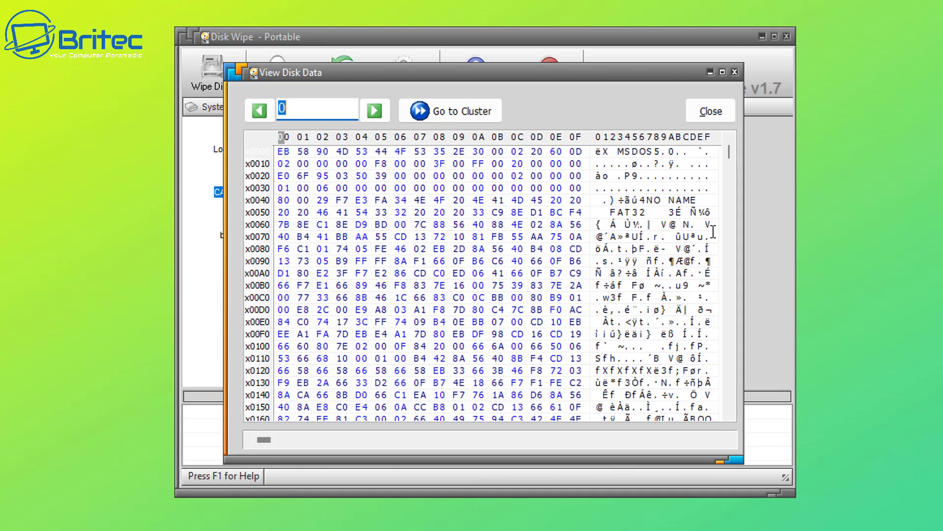
{"action": "left_click", "coordinate": [720, 211]}
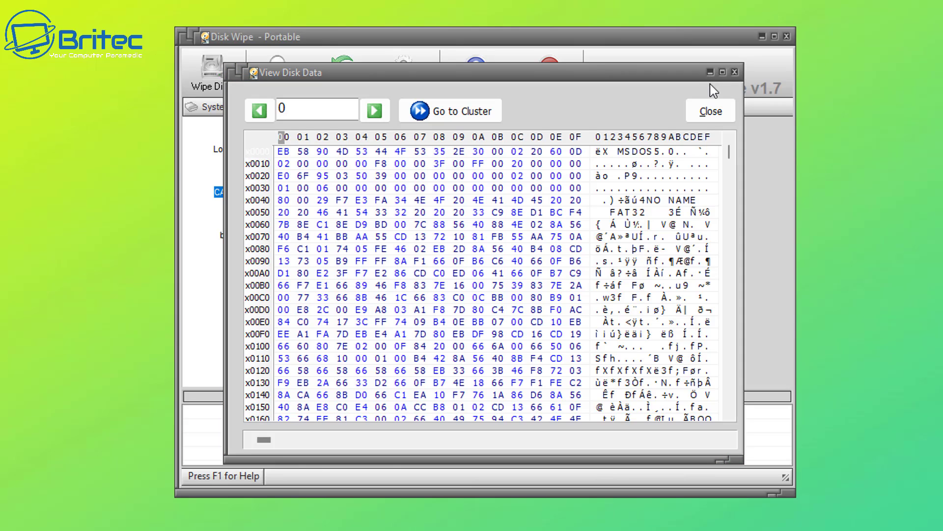
{"action": "left_click", "coordinate": [719, 114]}
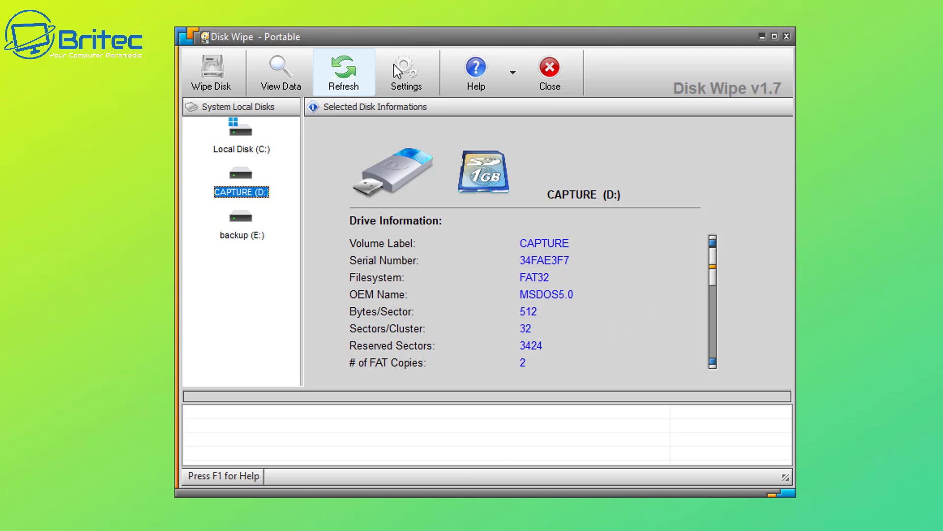
Save Disk Wipe settings with Higher thread priority and a Blank volume label
{"action": "left_click", "coordinate": [409, 72]}
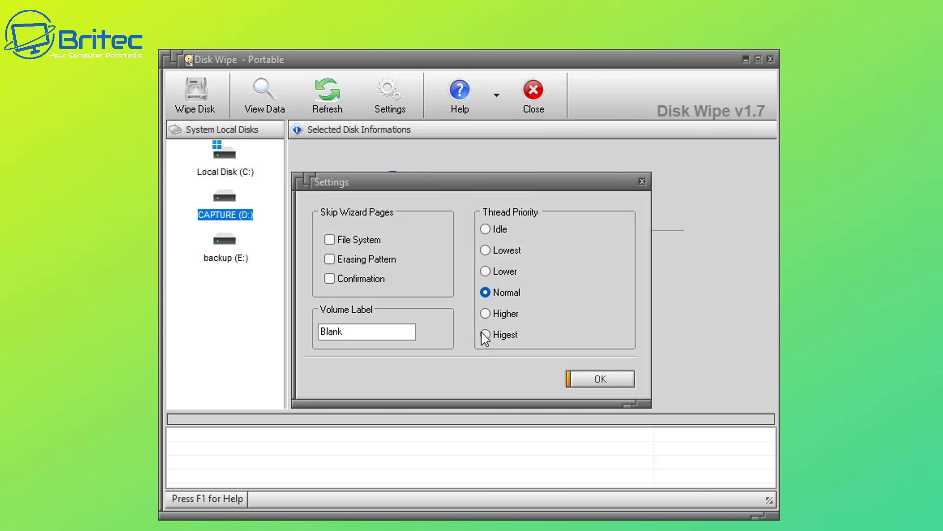
{"action": "left_click", "coordinate": [485, 313]}
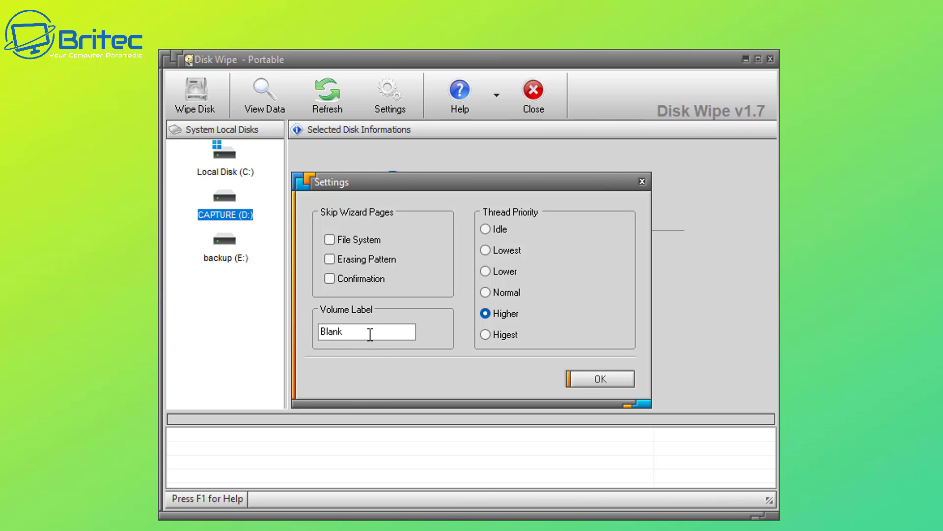
{"action": "left_click", "coordinate": [597, 381]}
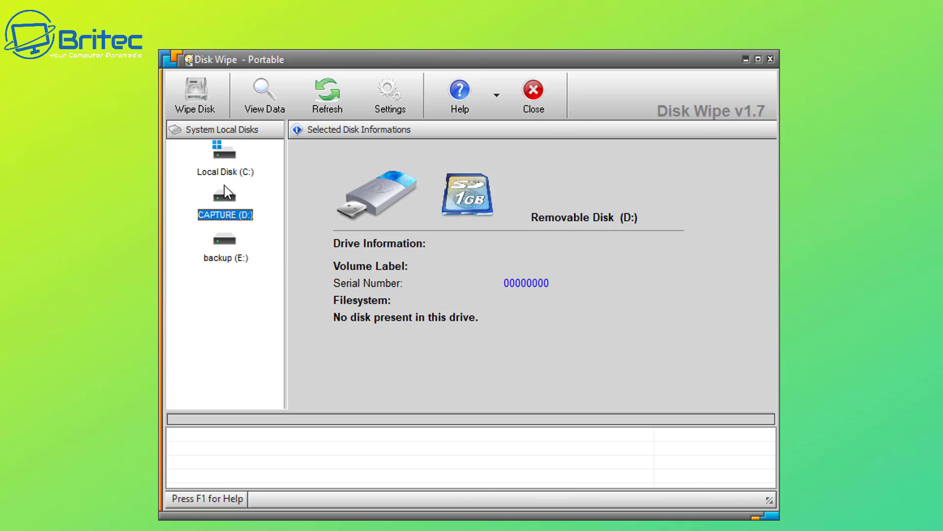
Start wiping drive D:, keeping NTFS as the file system
{"action": "left_click", "coordinate": [194, 101]}
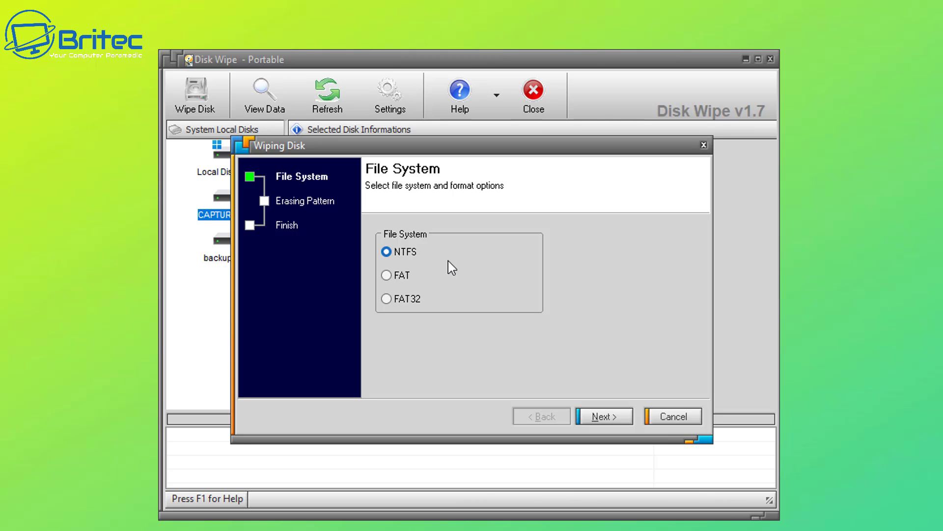
{"action": "left_click", "coordinate": [605, 418]}
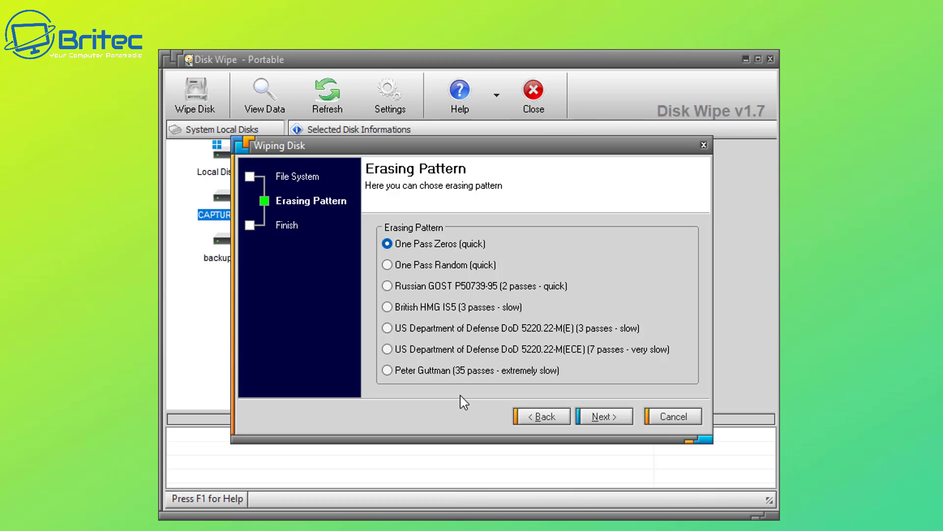
Compare the Guttman and US DoD patterns, then settle on One Pass Zeros (quick) and continue
{"action": "left_click", "coordinate": [387, 371]}
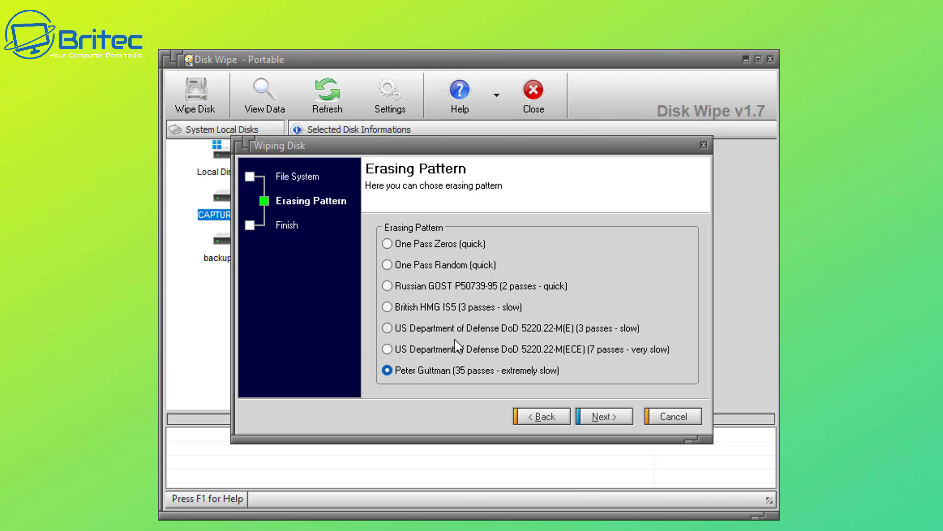
{"action": "left_click", "coordinate": [386, 328]}
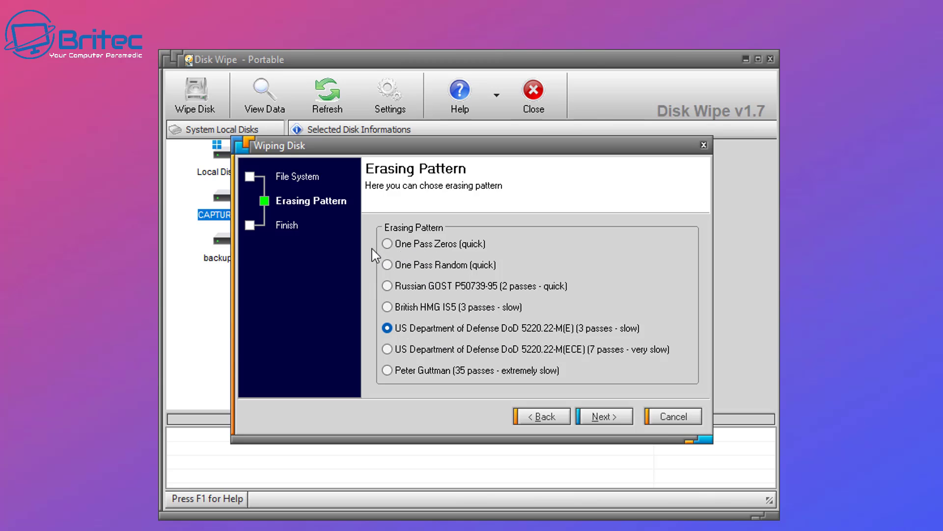
{"action": "left_click", "coordinate": [388, 245]}
{"action": "left_click", "coordinate": [393, 329]}
{"action": "left_click", "coordinate": [386, 244]}
{"action": "left_click", "coordinate": [610, 417]}
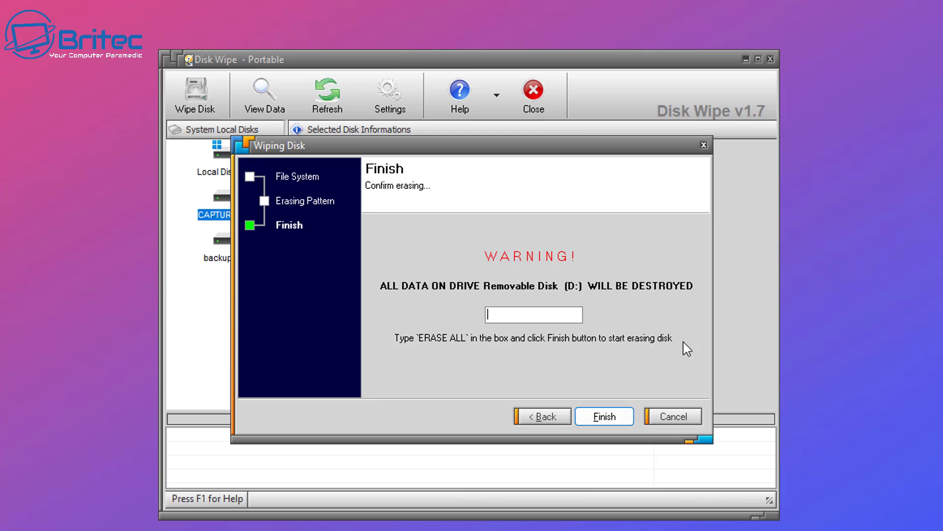
Confirm with 'ERASE ALL' and approve formatting and secure-erasing drive D:
{"action": "type", "text": "ERASE ALL"}
{"action": "left_click", "coordinate": [612, 420]}
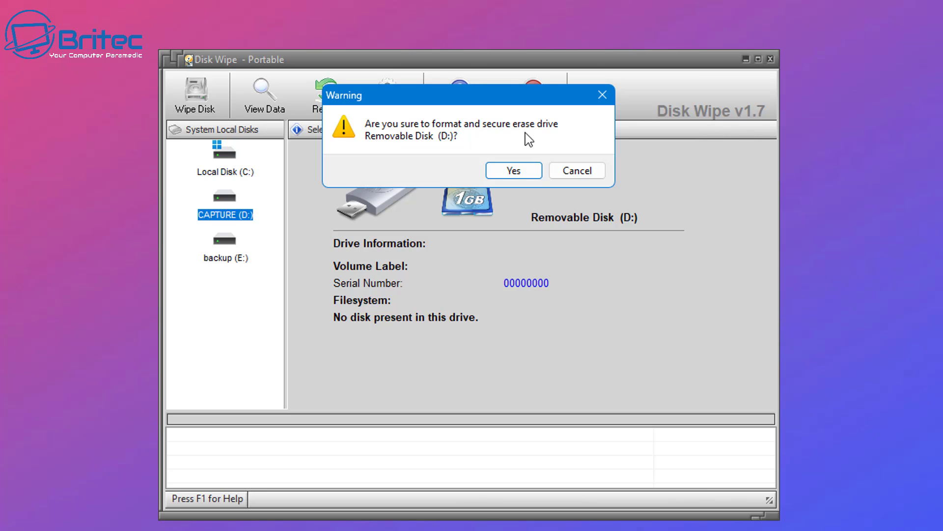
{"action": "left_click", "coordinate": [512, 172]}
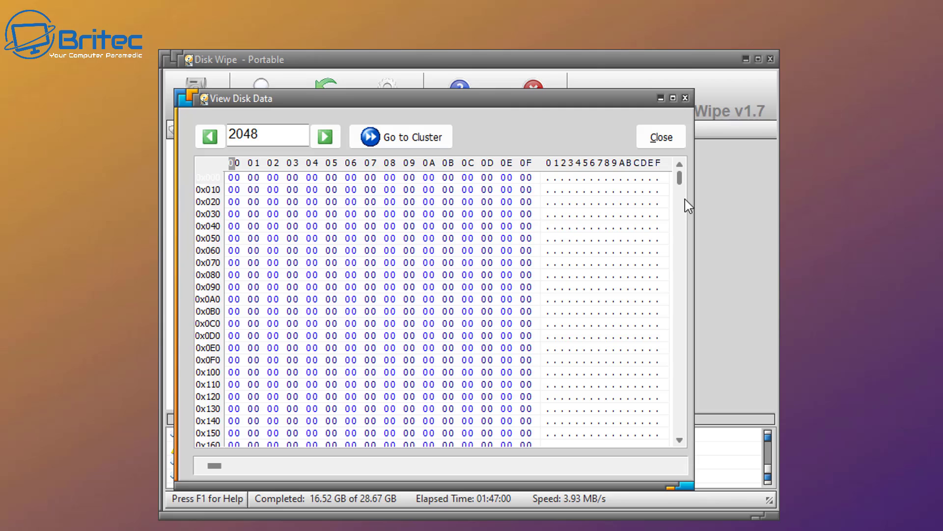
Scroll the hex viewer to check cluster 2048 reads all 00 bytes
{"action": "left_click", "coordinate": [680, 440]}
{"action": "left_click", "coordinate": [680, 440]}
{"action": "left_click", "coordinate": [680, 440]}
{"action": "left_click", "coordinate": [679, 440]}
{"action": "left_click", "coordinate": [680, 440]}
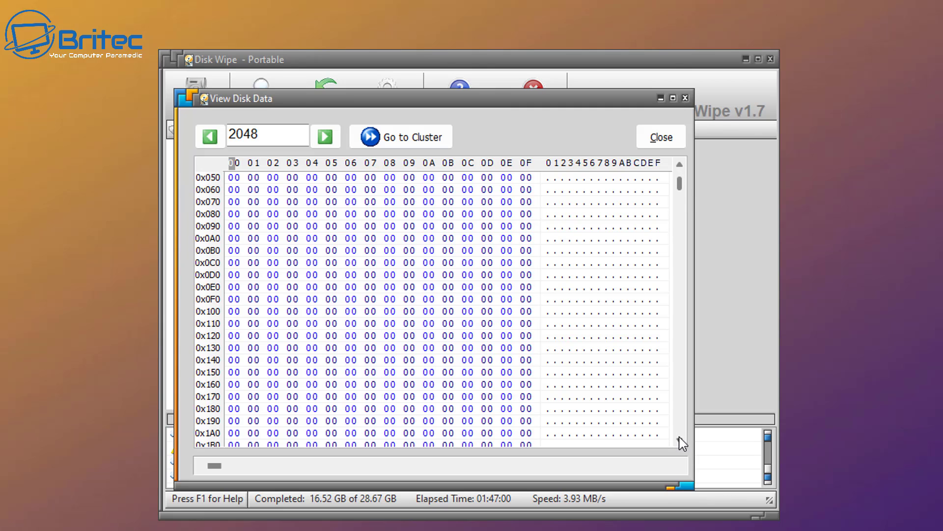
{"action": "left_click_drag", "start_coordinate": [680, 440], "coordinate": [679, 440]}
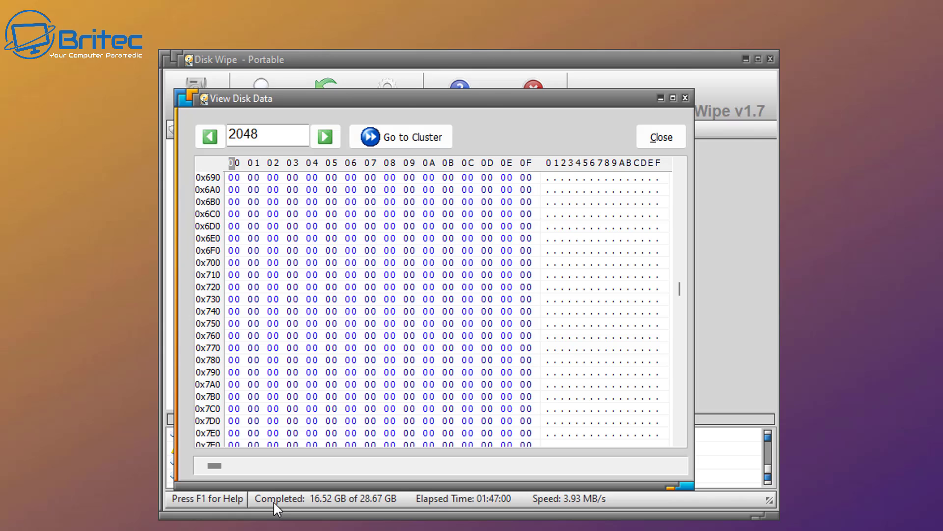